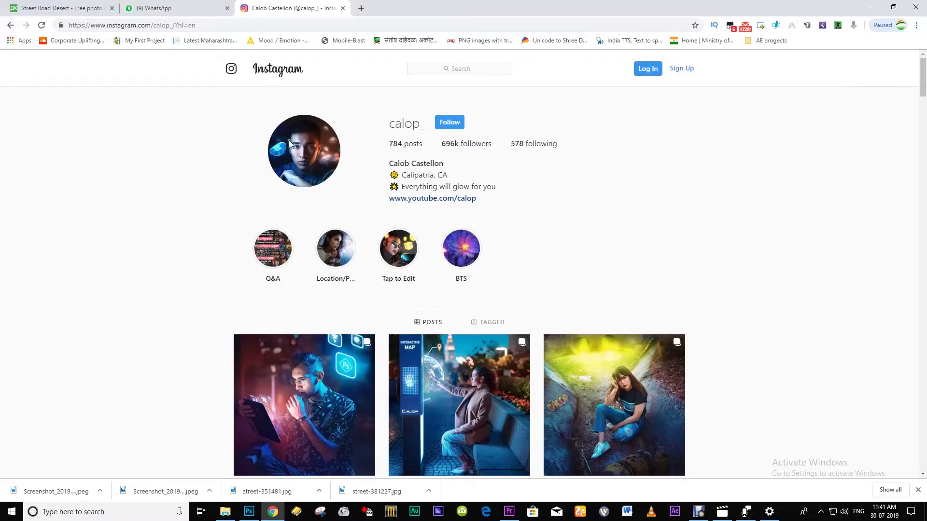
pyautogui.scroll(-3, 667, 239)
pyautogui.scroll(-3, 666, 239)
pyautogui.scroll(-4, 652, 217)
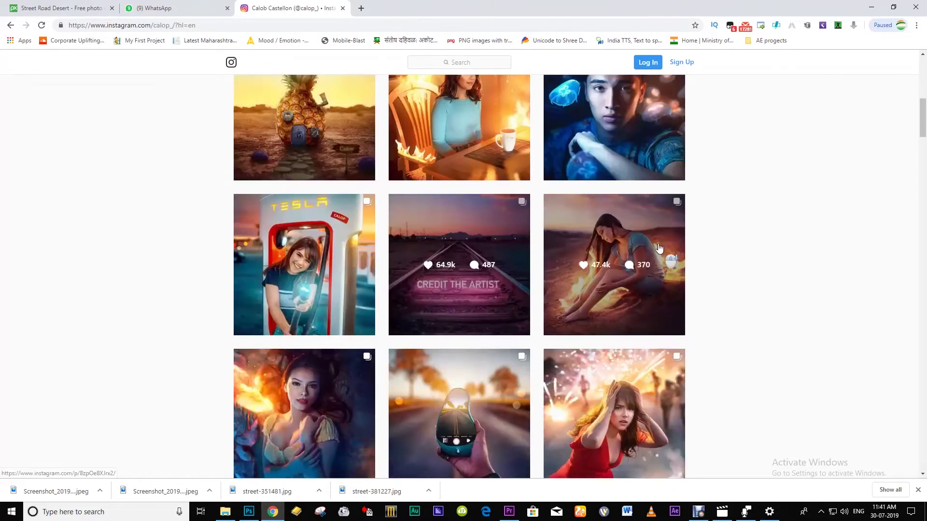
# Step: View the CREDIT THE ARTIST post on the Instagram profile, then close it
pyautogui.click(478, 145)
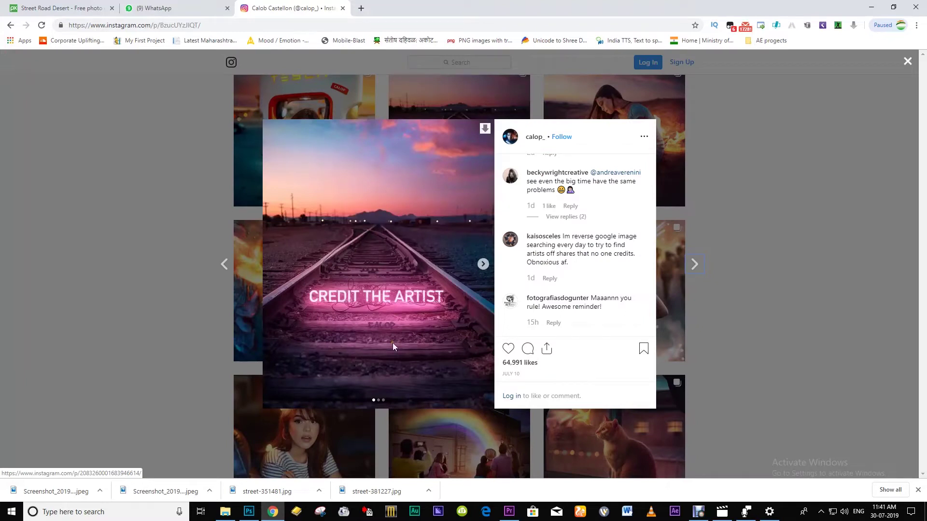
pyautogui.click(908, 62)
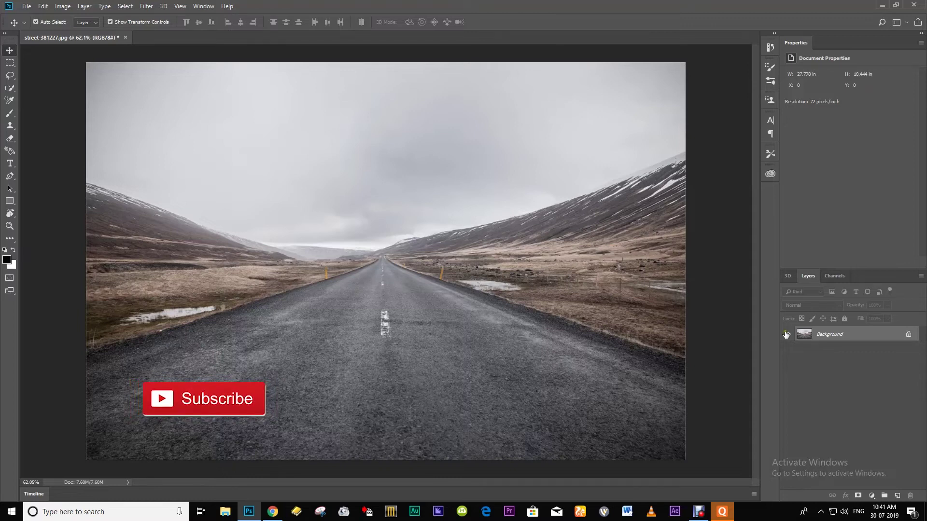
# Step: Duplicate the background and clip a Brightness/Contrast layer at Brightness -150, Contrast 100
pyautogui.hotkey('ctrl', 'j')
pyautogui.click(872, 496)
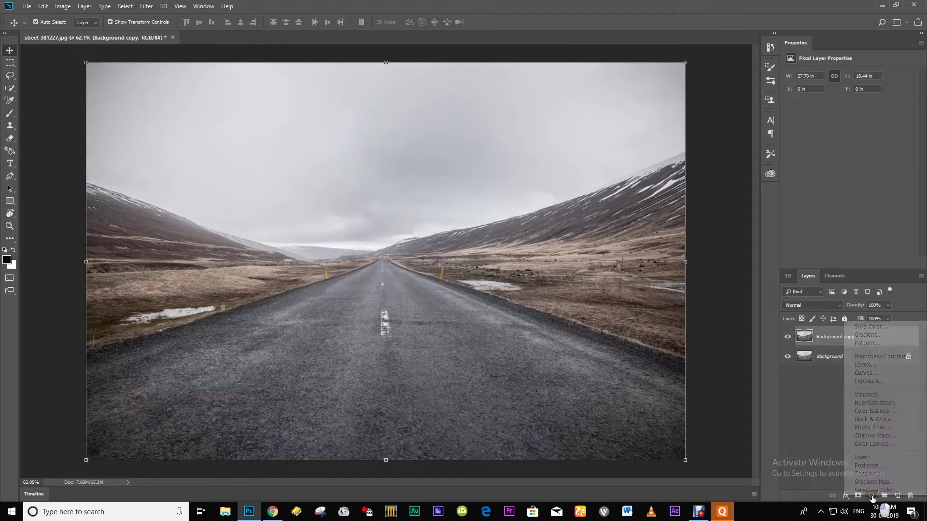
pyautogui.click(883, 356)
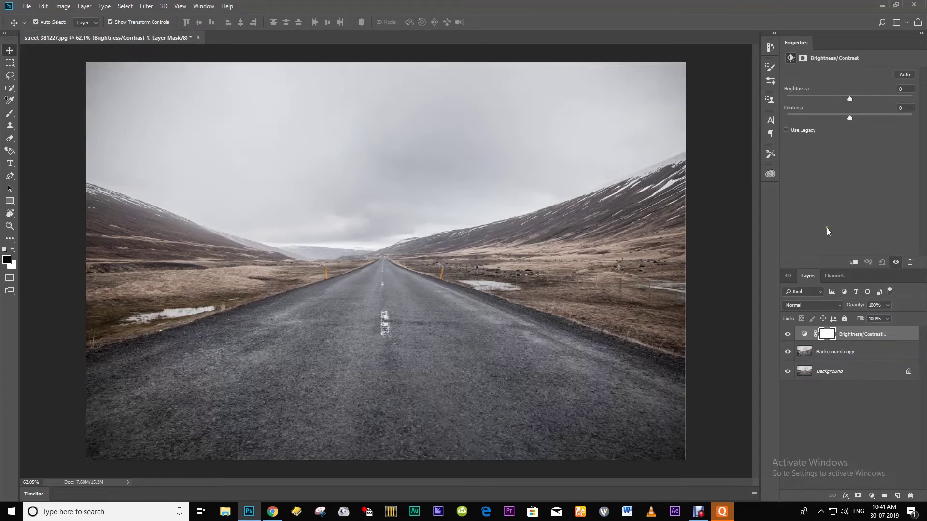
pyautogui.click(854, 264)
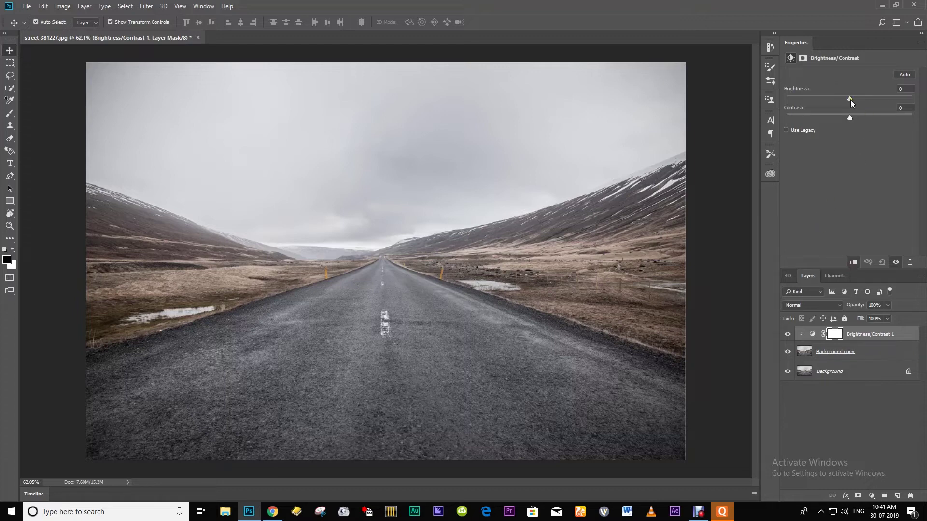
pyautogui.moveTo(850, 99); pyautogui.dragTo(786, 99)
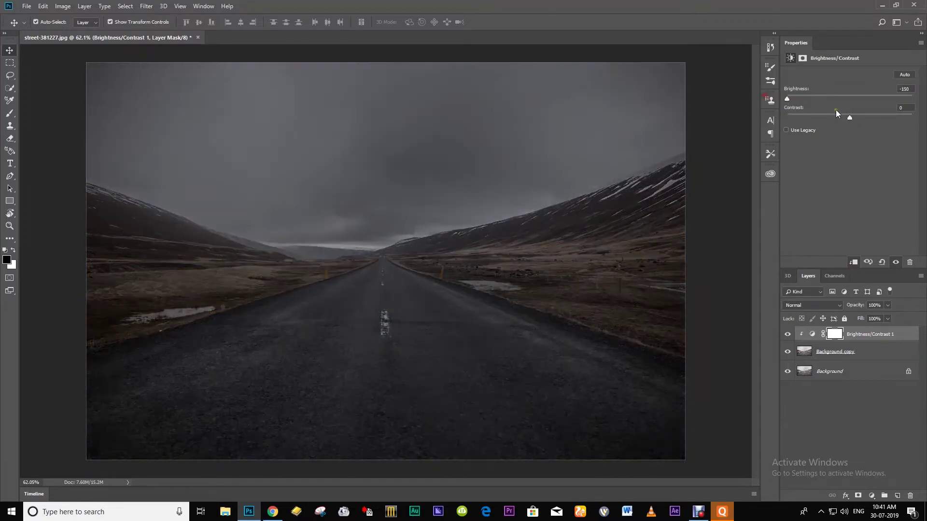
pyautogui.moveTo(848, 117); pyautogui.dragTo(912, 116)
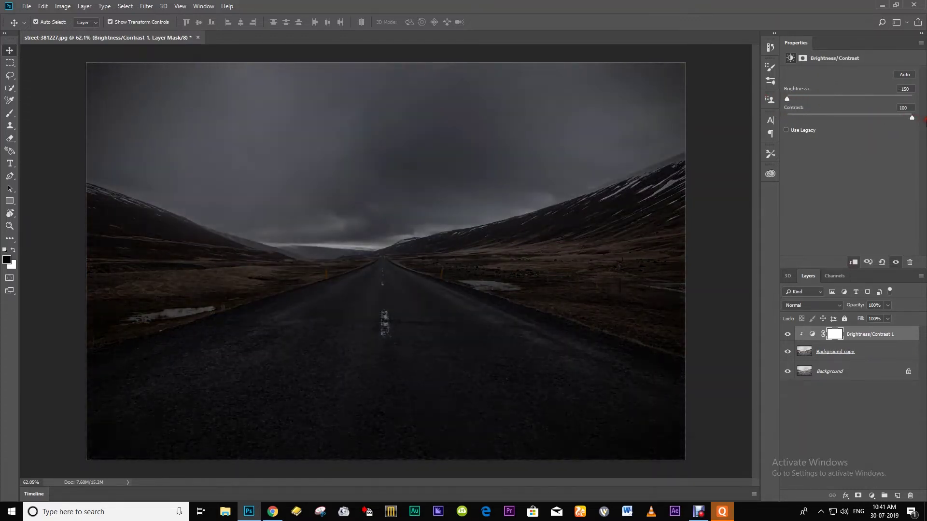
pyautogui.click(50, 189)
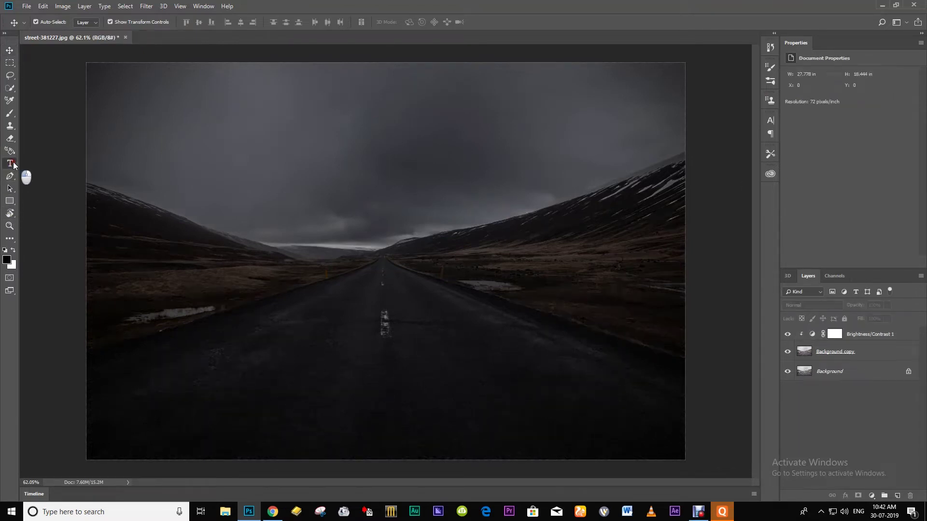
# Step: Type 'GLOWING TEXT' on the road with the Horizontal Type Tool
pyautogui.click(10, 164)
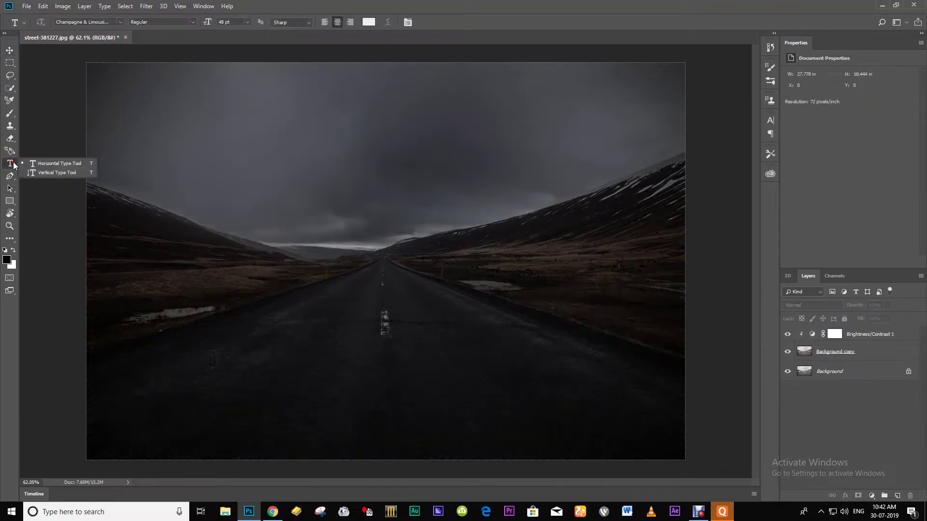
pyautogui.click(58, 164)
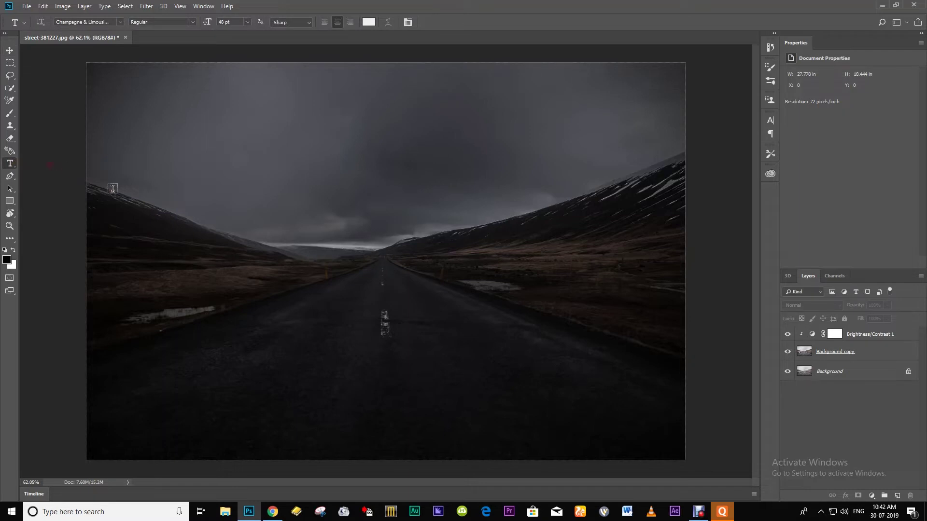
pyautogui.click(333, 330)
pyautogui.write('GLOWING TEXT')
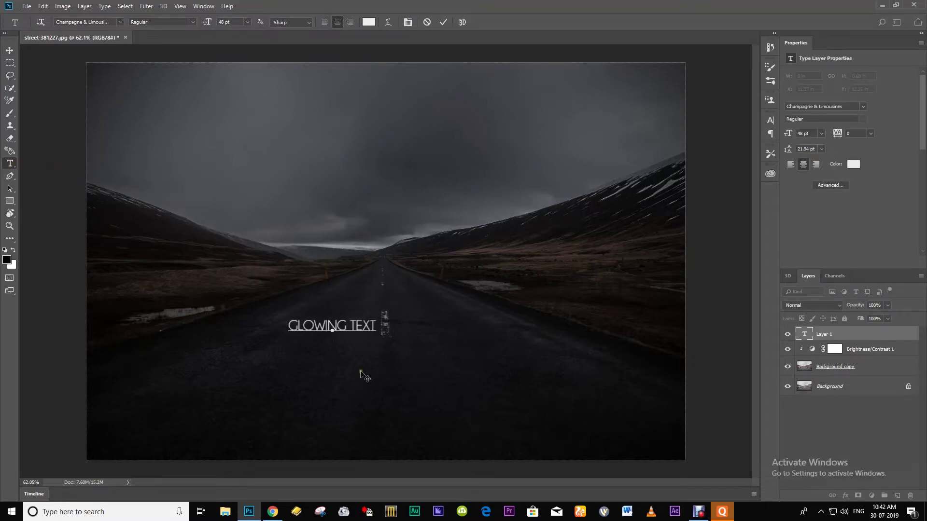
pyautogui.hotkey('ctrl', 'a')
# Step: Keep the current font and enlarge the text to about 165%
pyautogui.click(87, 22)
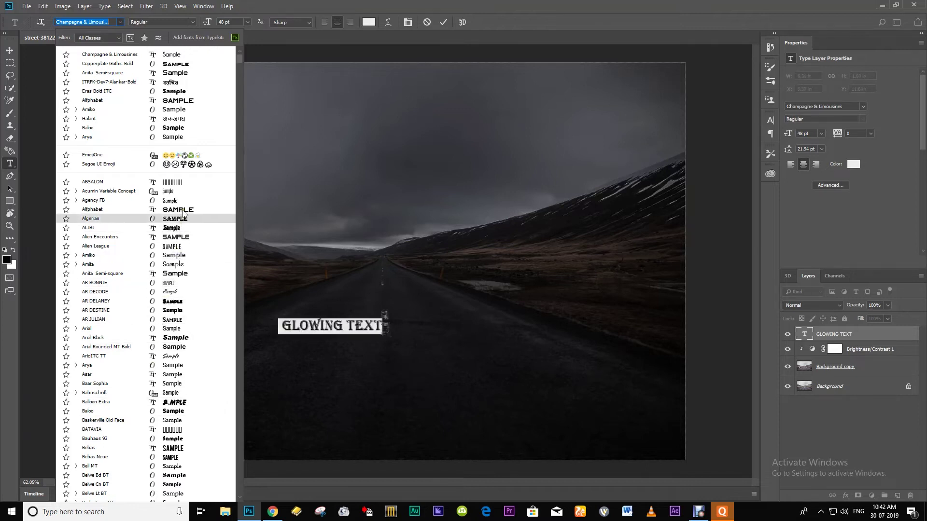
pyautogui.click(443, 22)
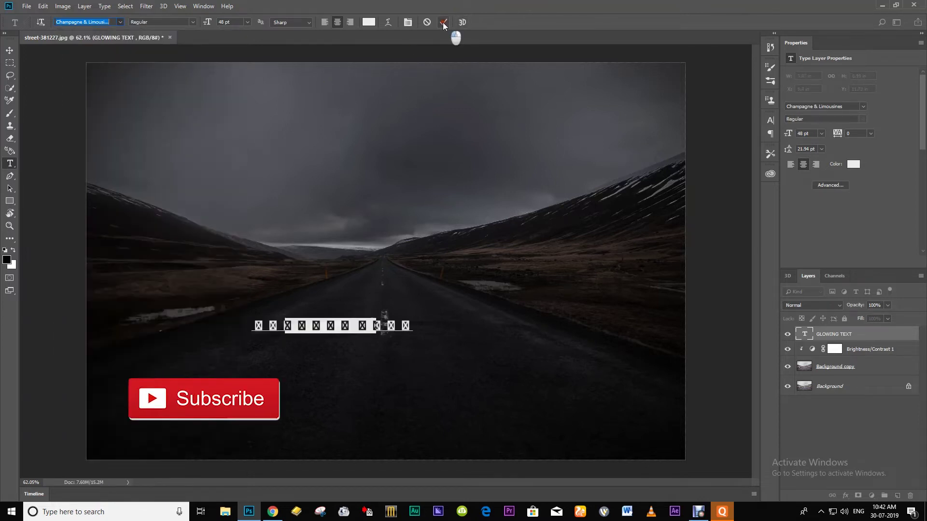
pyautogui.hotkey('ctrl', 't')
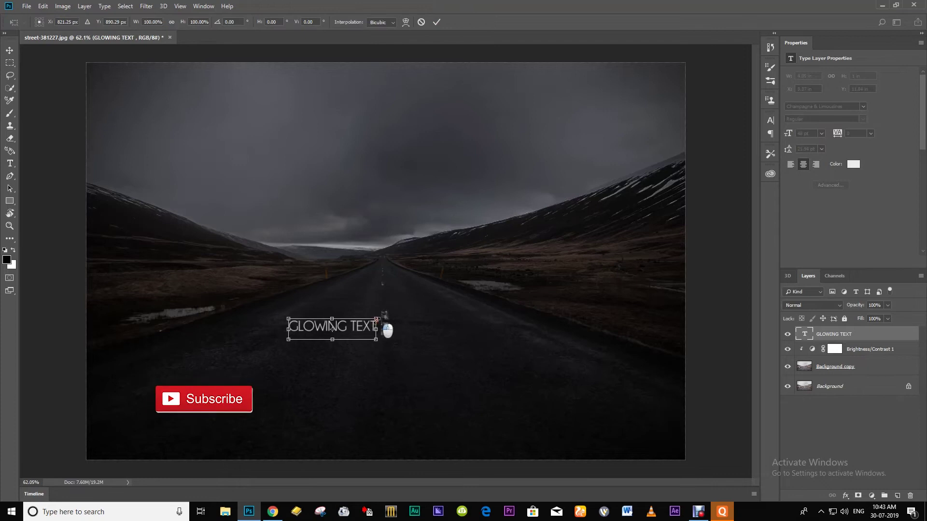
pyautogui.moveTo(377, 320); pyautogui.dragTo(433, 346)
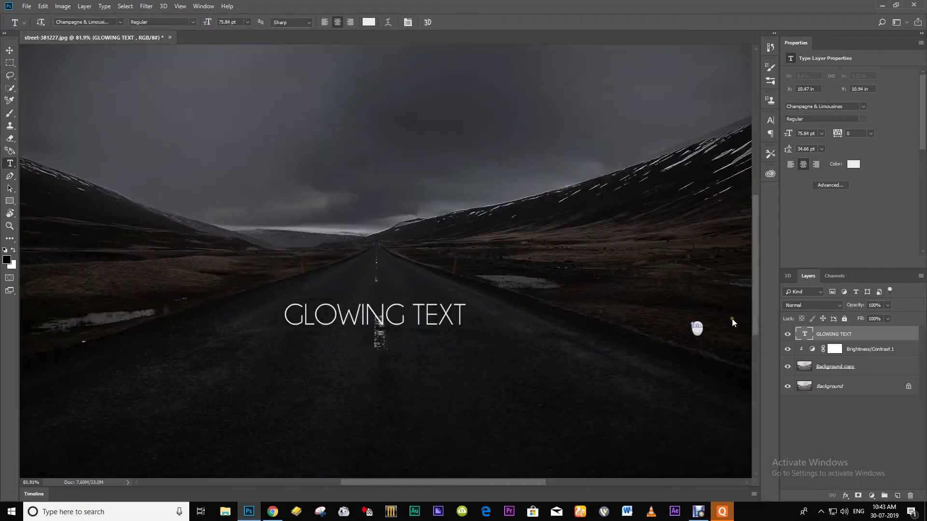
# Step: Open the GLOWING TEXT layer style settings and close them without adding effects
pyautogui.rightClick(833, 334)
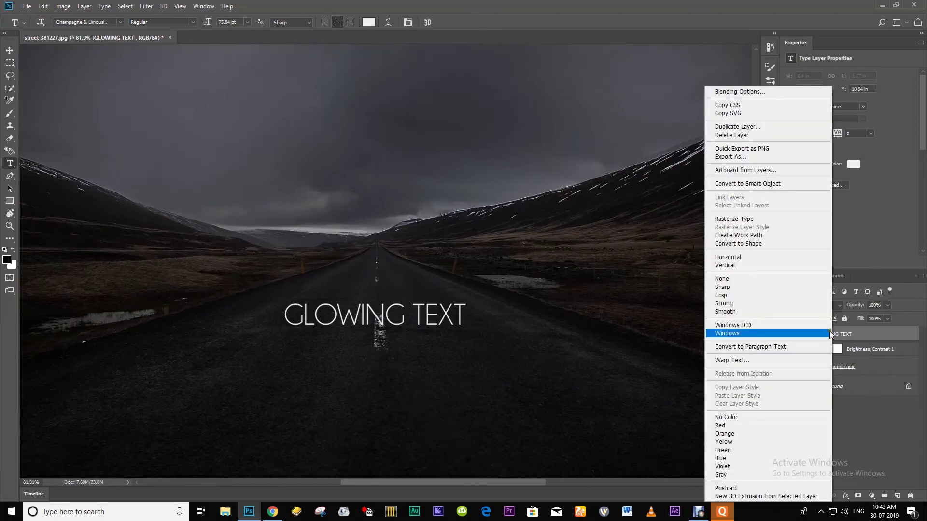
pyautogui.click(740, 92)
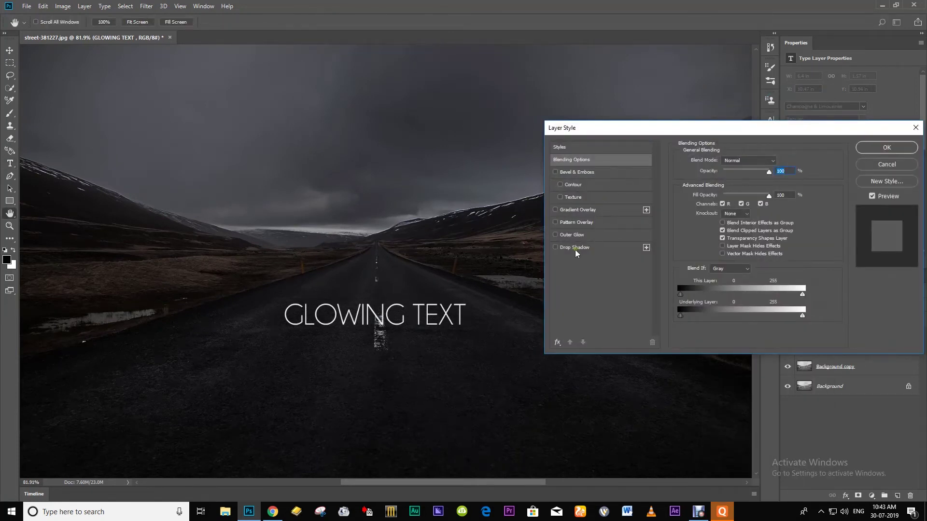
pyautogui.click(887, 164)
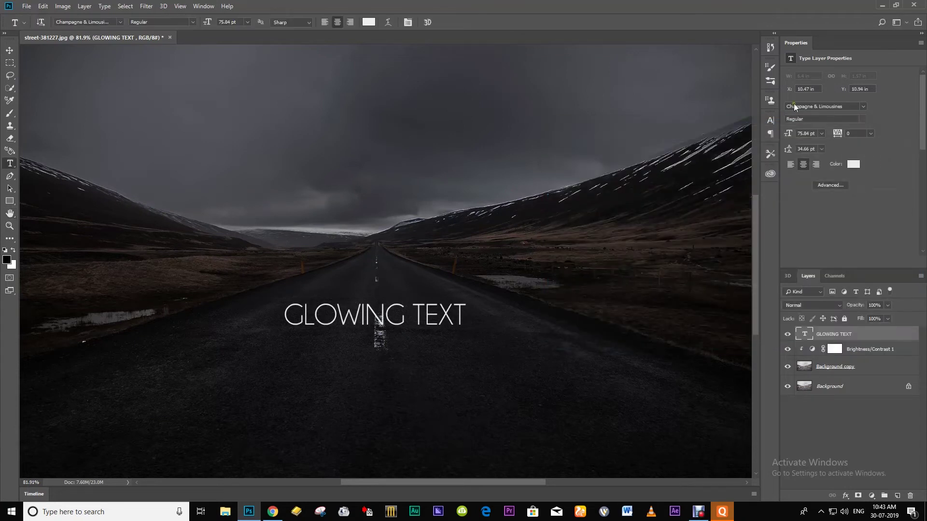
# Step: Apply a darker teal Outer Glow with a colour overlay to GLOWING TEXT
pyautogui.click(882, 22)
pyautogui.write('OUT')
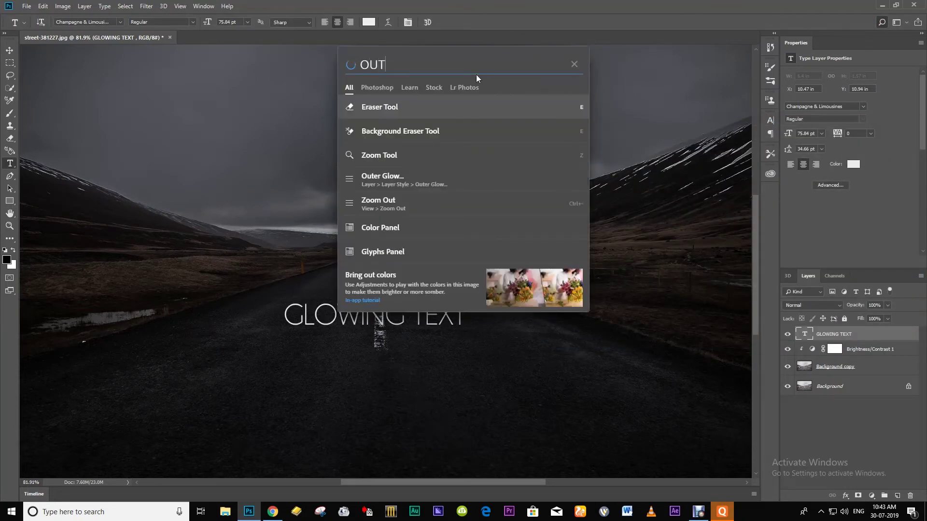
pyautogui.write('ER GLOW')
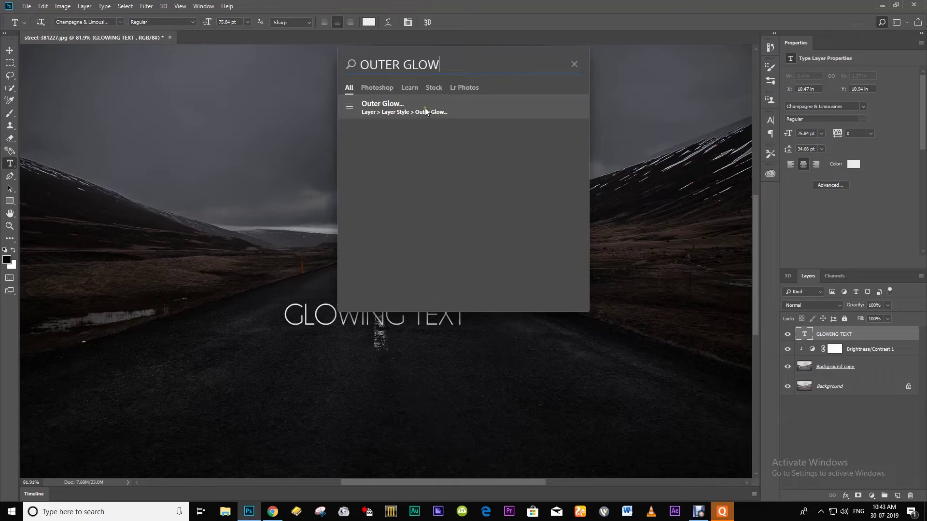
pyautogui.click(425, 108)
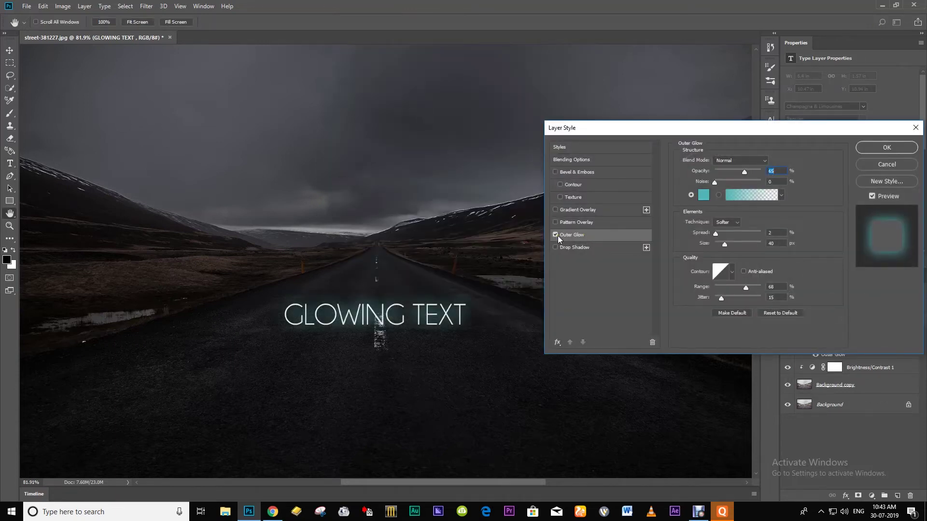
pyautogui.click(703, 196)
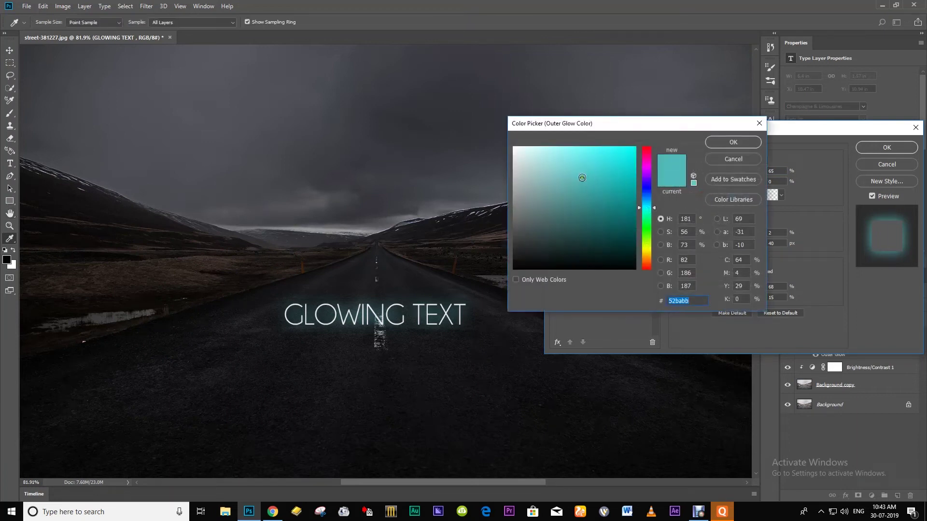
pyautogui.moveTo(581, 179); pyautogui.dragTo(608, 194)
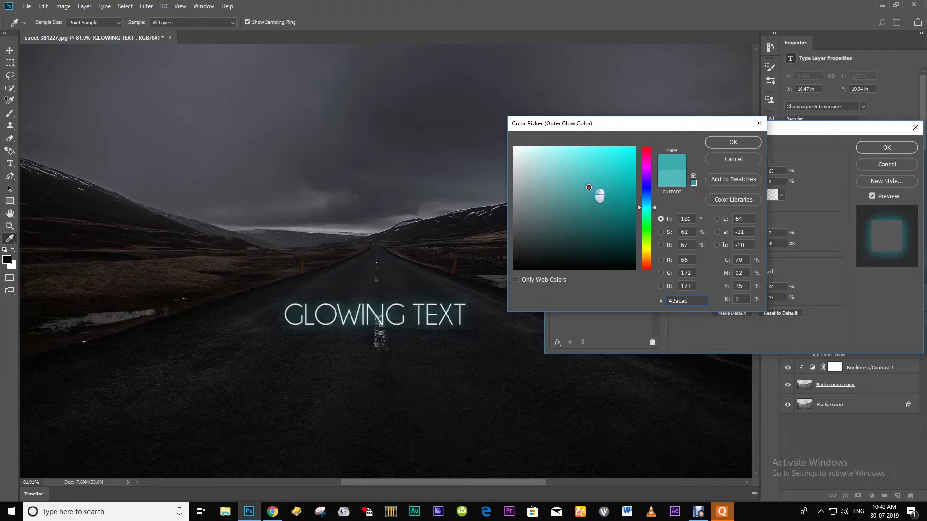
pyautogui.press('Return')
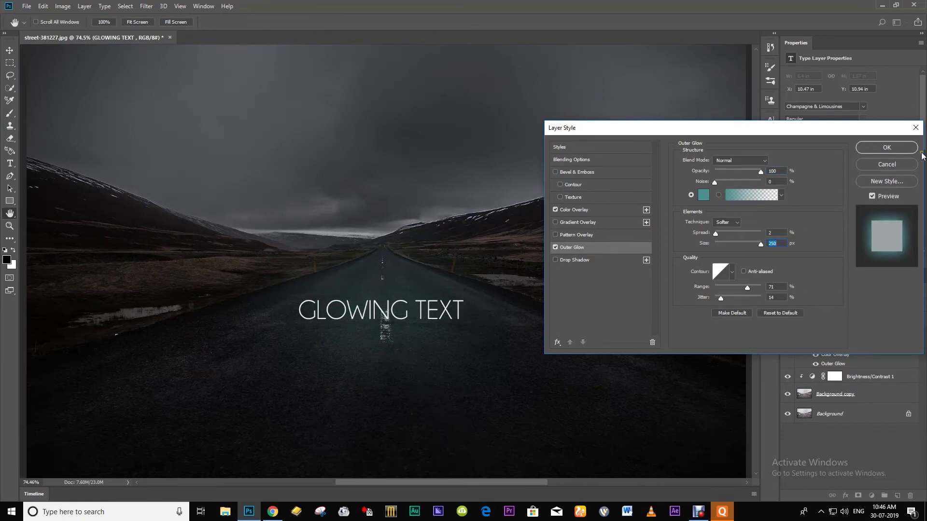
pyautogui.click(887, 148)
pyautogui.scroll(-3, 461, 352)
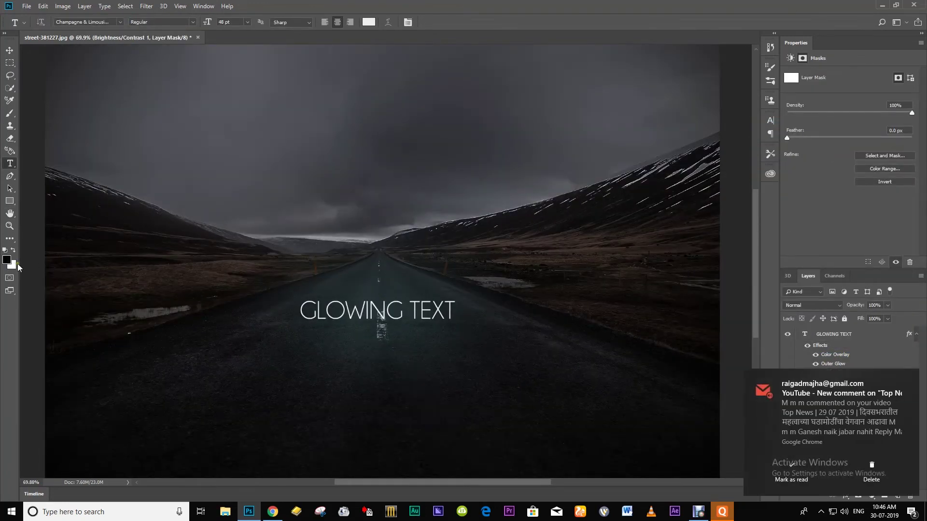
# Step: Dismiss the e-mail notification and set up a soft brush of about 196 px
pyautogui.click(911, 380)
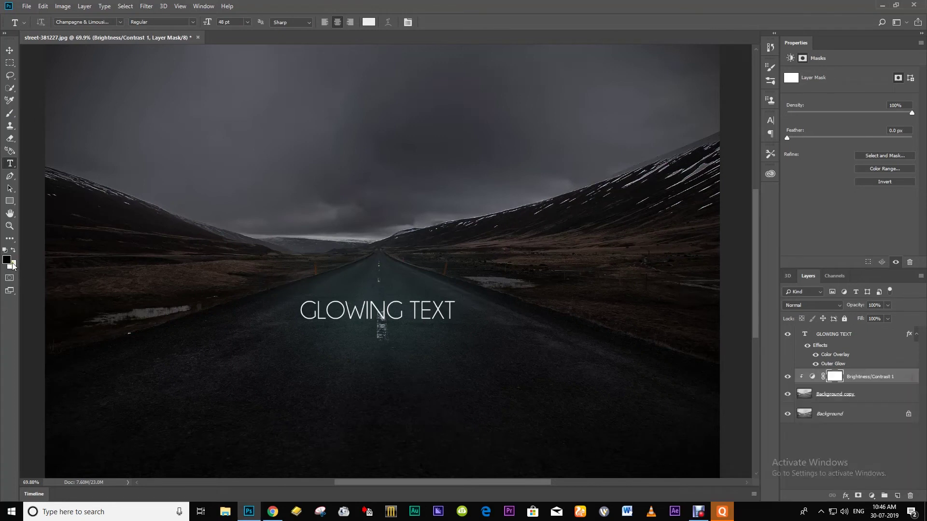
pyautogui.press('b')
pyautogui.rightClick(388, 264)
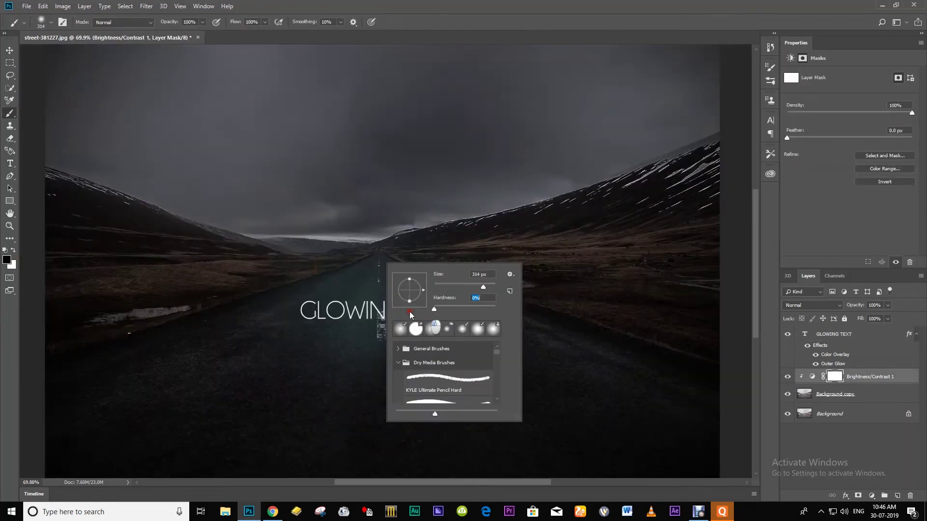
pyautogui.press('Return')
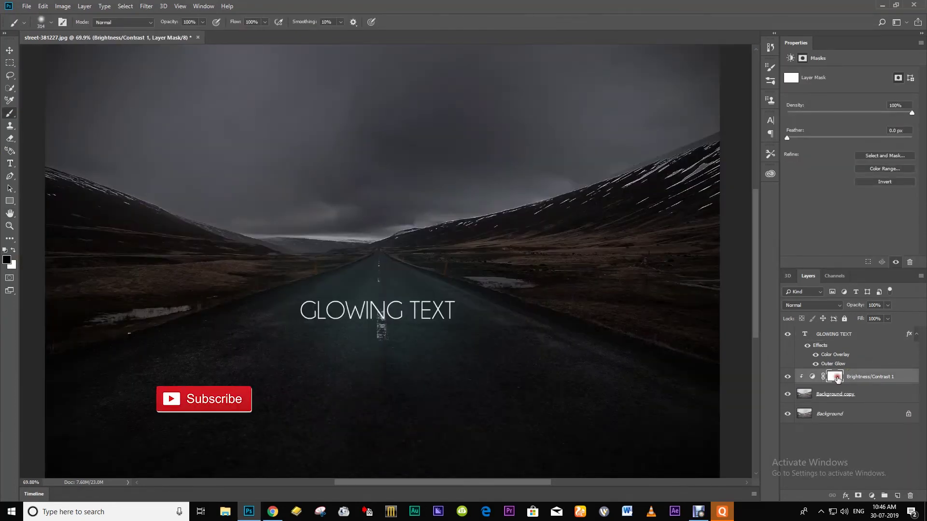
pyautogui.moveTo(391, 334); pyautogui.dragTo(365, 331)
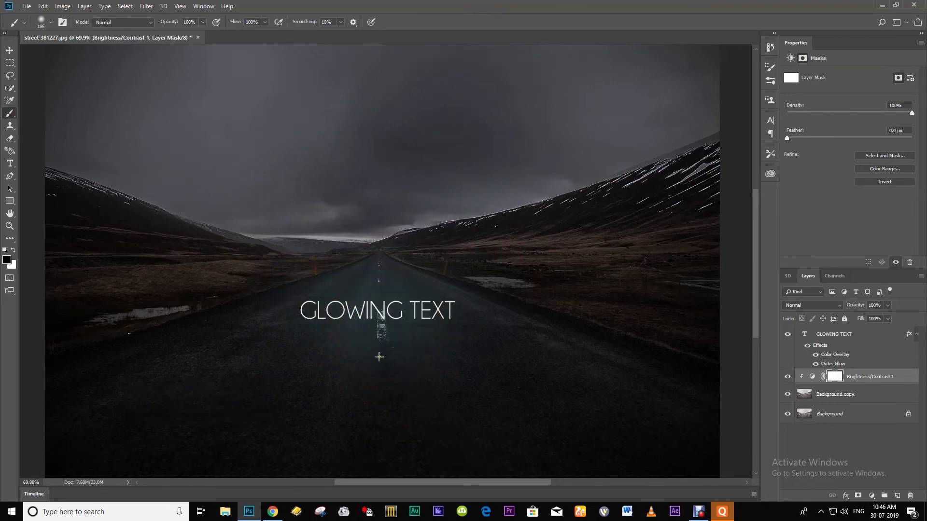
# Step: Paint a soft light spot on the road below the text and begin transforming it
pyautogui.rightClick(388, 264)
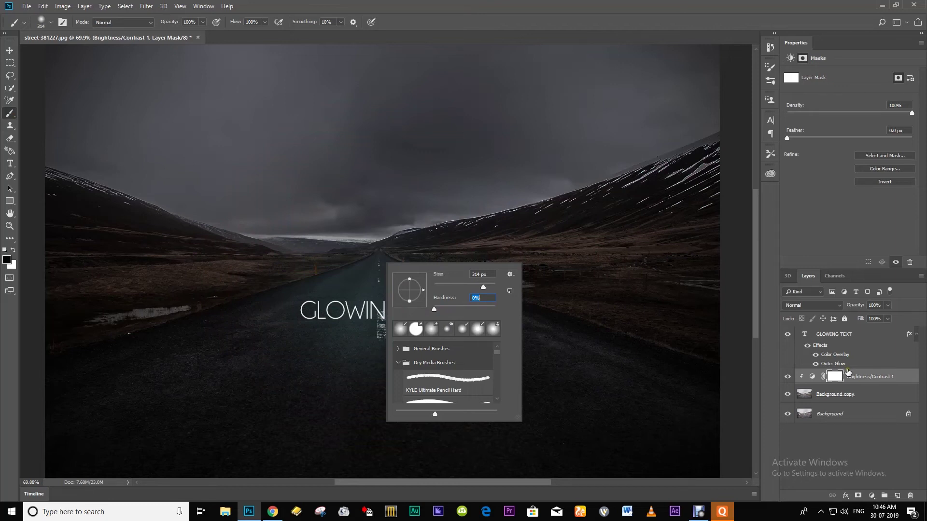
pyautogui.click(377, 362)
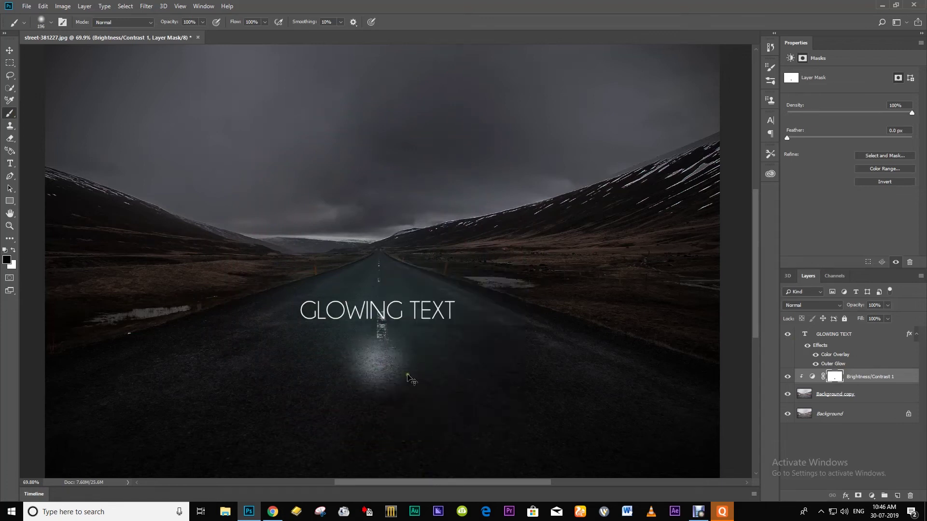
pyautogui.hotkey('ctrl', 't')
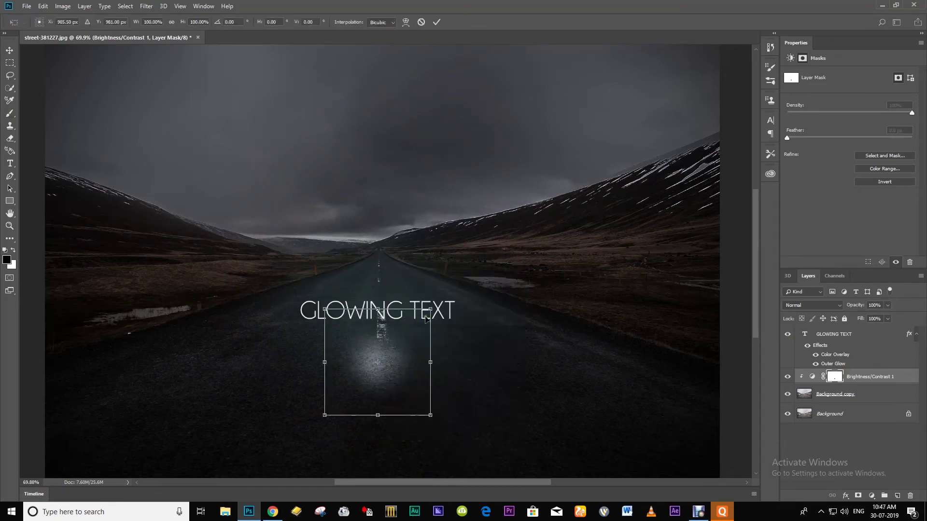
# Step: Stretch the light spot into a wide, flat band just under the text
pyautogui.moveTo(430, 310); pyautogui.dragTo(496, 243)
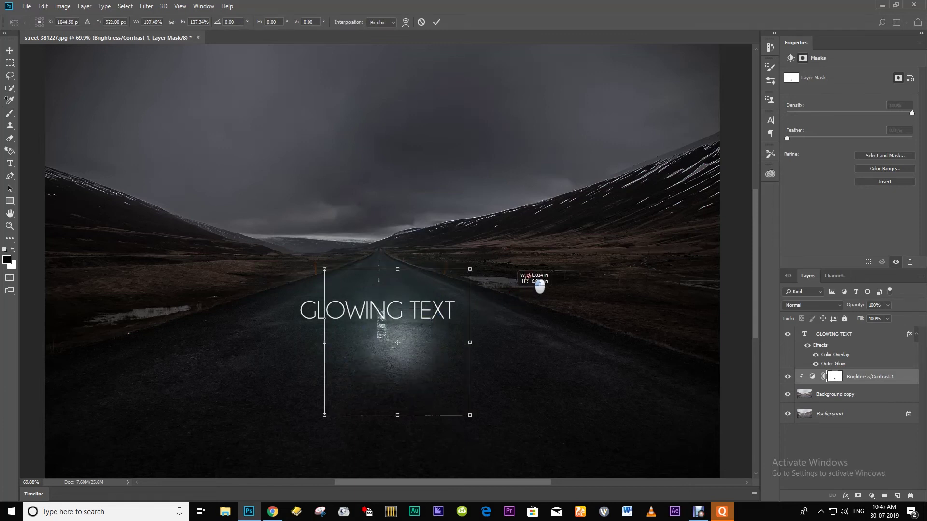
pyautogui.moveTo(411, 244); pyautogui.dragTo(411, 358)
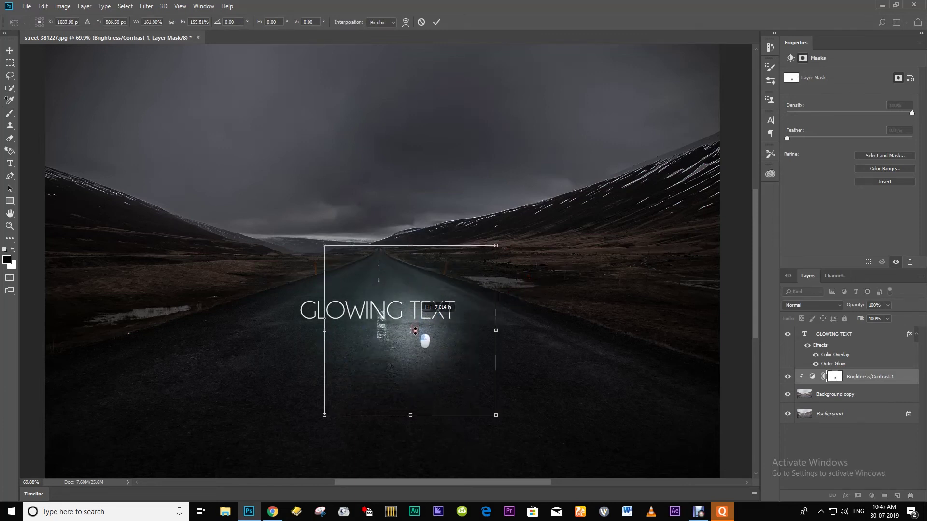
pyautogui.moveTo(495, 388); pyautogui.dragTo(663, 387)
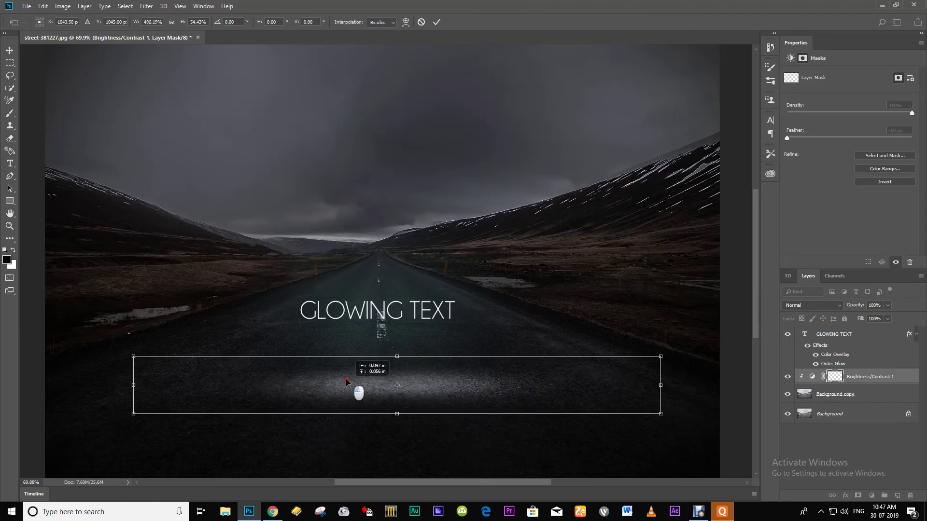
pyautogui.moveTo(406, 395); pyautogui.dragTo(395, 356)
pyautogui.moveTo(578, 335); pyautogui.dragTo(569, 324)
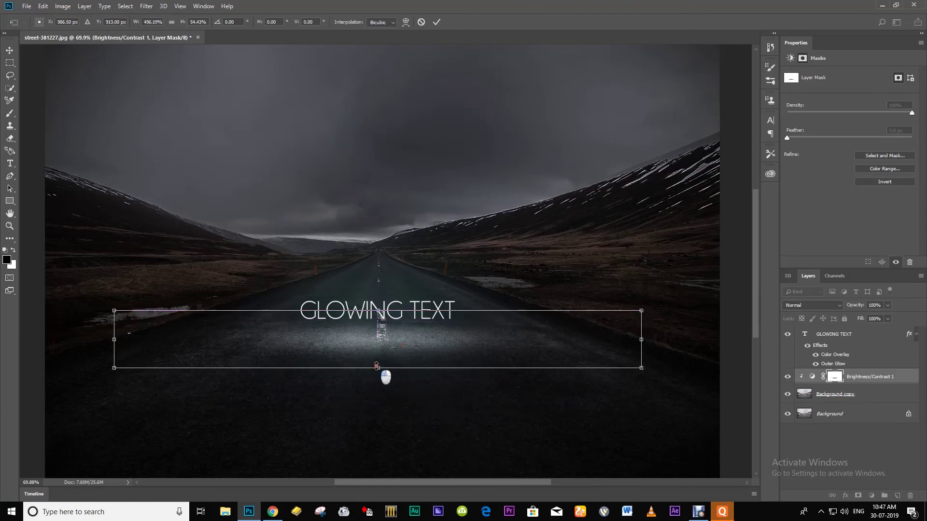
# Step: Warp the band so its lower edge curves downward
pyautogui.rightClick(490, 352)
pyautogui.click(499, 382)
pyautogui.moveTo(559, 364); pyautogui.dragTo(563, 390)
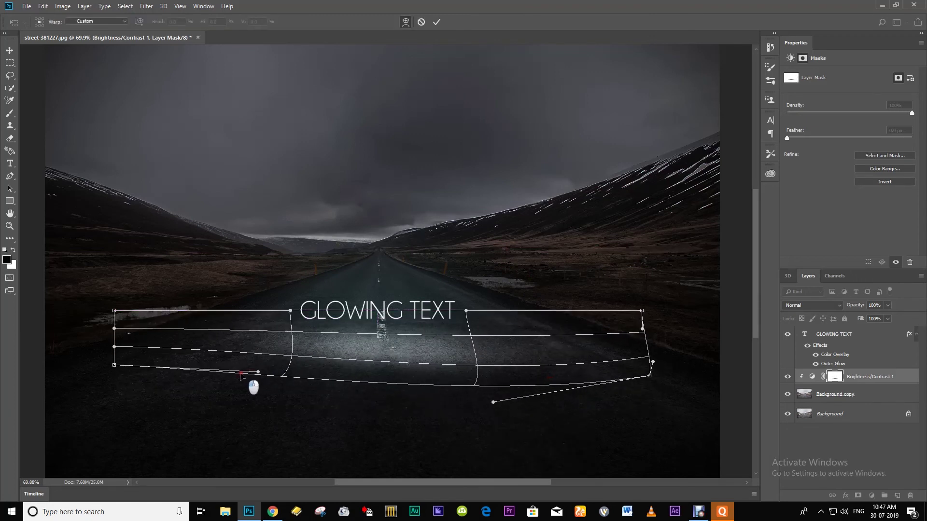
pyautogui.moveTo(249, 377); pyautogui.dragTo(207, 389)
# Step: Reduce the band's height, position it beneath the text, and commit
pyautogui.rightClick(371, 391)
pyautogui.click(416, 337)
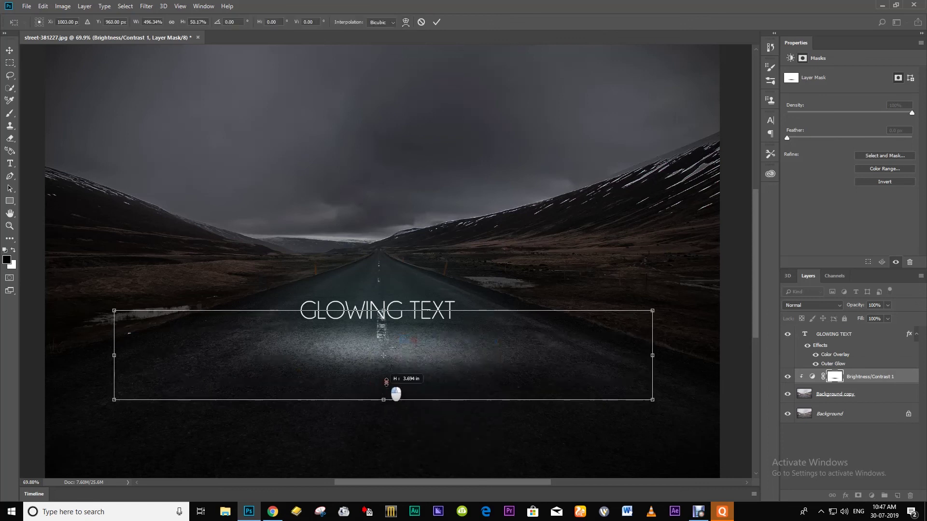
pyautogui.moveTo(383, 395); pyautogui.dragTo(383, 358)
pyautogui.moveTo(456, 342); pyautogui.dragTo(460, 342)
pyautogui.press('Return')
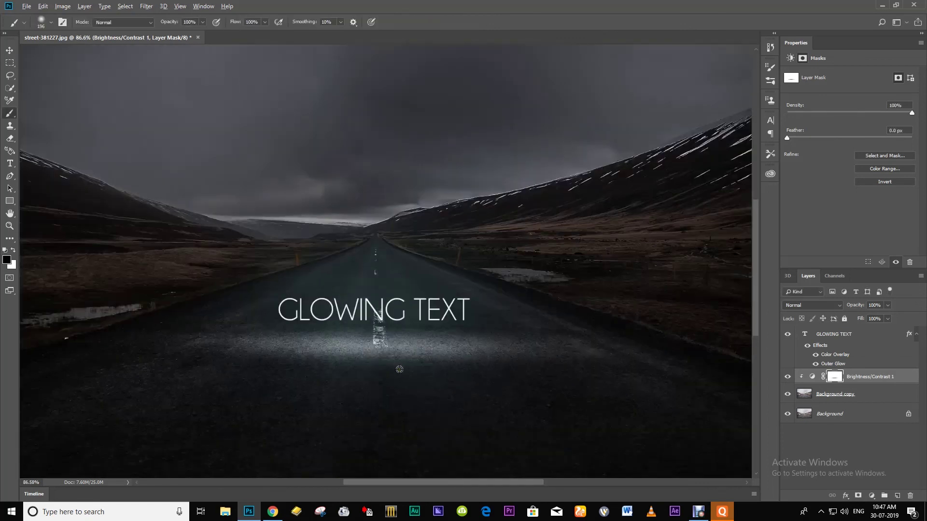
pyautogui.scroll(1, 384, 349)
# Step: Spread the band's bottom corners outward for perspective and commit
pyautogui.press('b')
pyautogui.scroll(-1, 385, 350)
pyautogui.hotkey('ctrl', 't')
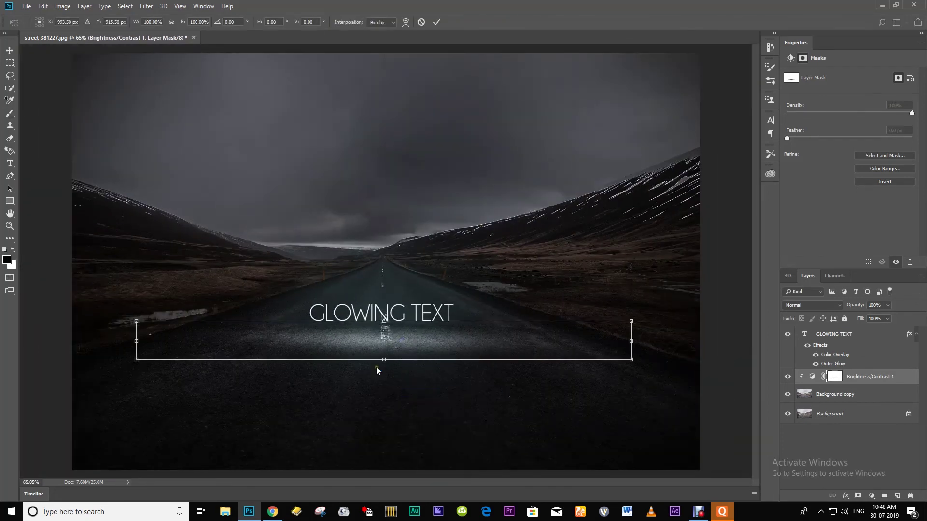
pyautogui.moveTo(112, 360)
pyautogui.keyDown('ctrl'); pyautogui.mouseDown()
pyautogui.moveTo(88, 374)
pyautogui.moveTo(33, 353)
pyautogui.mouseUp(); pyautogui.keyUp('ctrl')
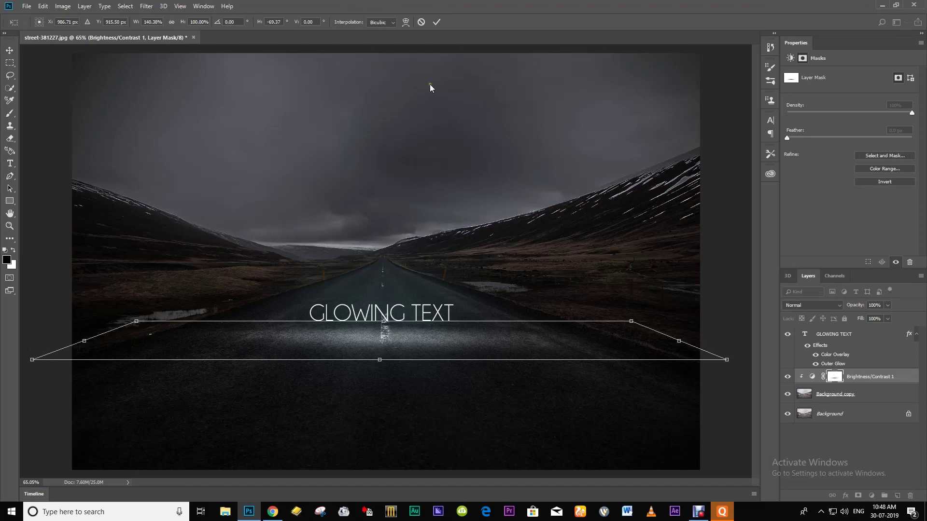
pyautogui.click(435, 22)
pyautogui.scroll(-1, 540, 393)
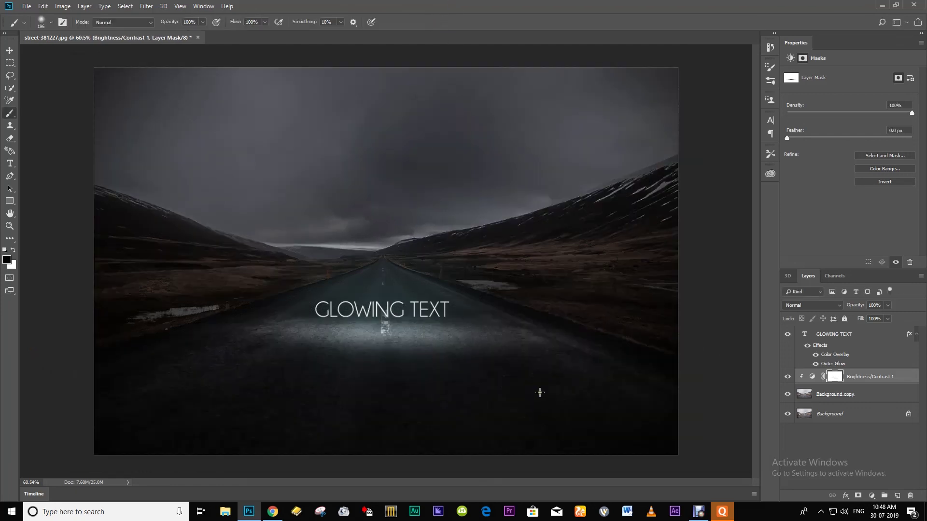